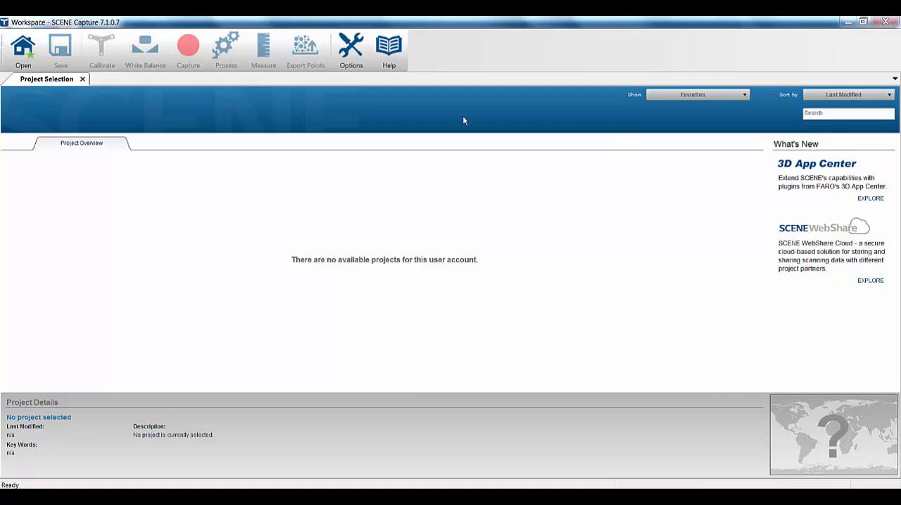
Enable marker detection in the default scan options and bring up the capture options
{"action": "left_click", "coordinate": [356, 54]}
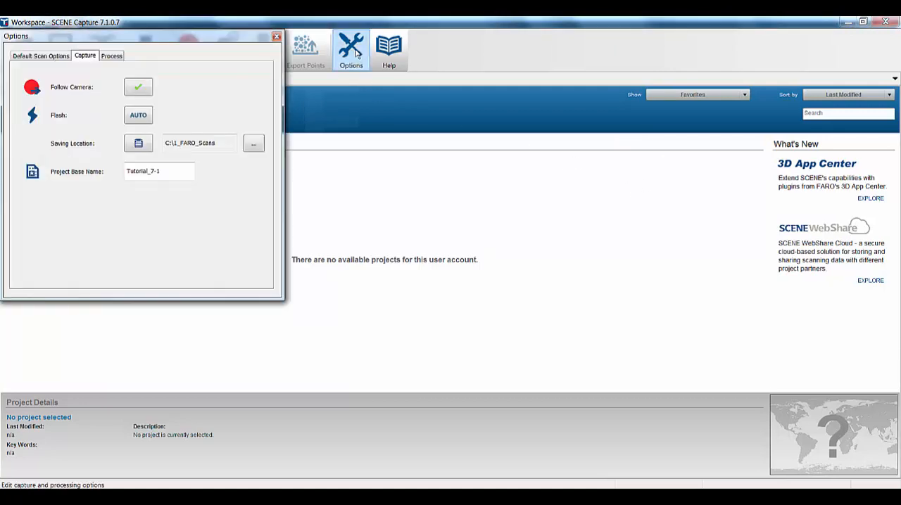
{"action": "left_click", "coordinate": [44, 56]}
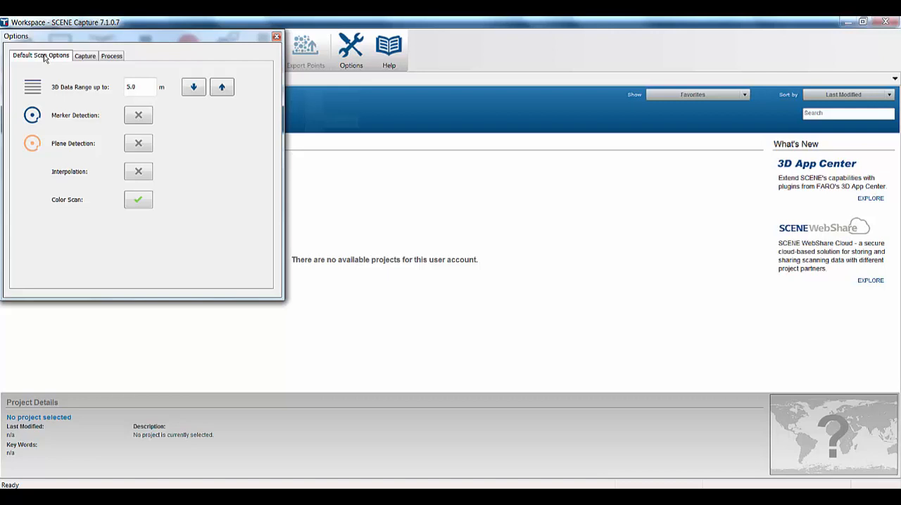
{"action": "left_click", "coordinate": [138, 117]}
{"action": "left_click", "coordinate": [87, 57]}
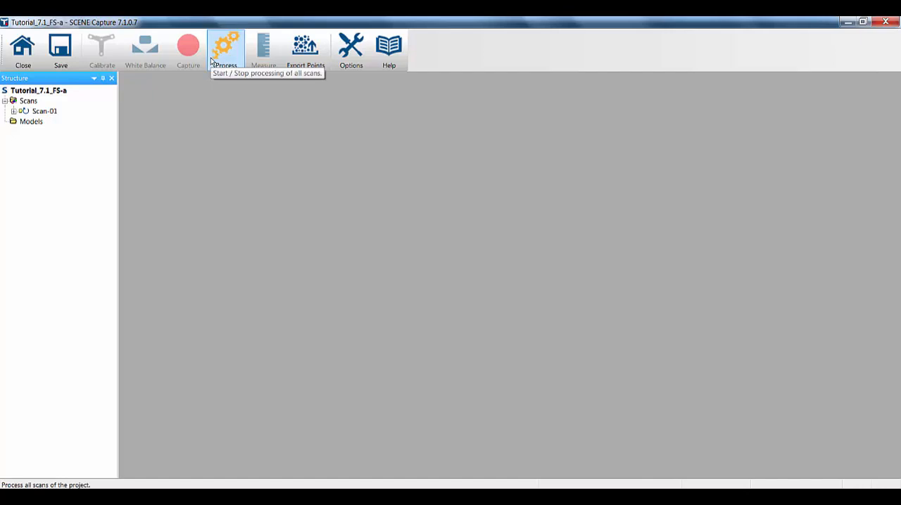
Check the processing options for the Tutorial_7.1_FS-a project and start processing all its scans
{"action": "left_click", "coordinate": [351, 48]}
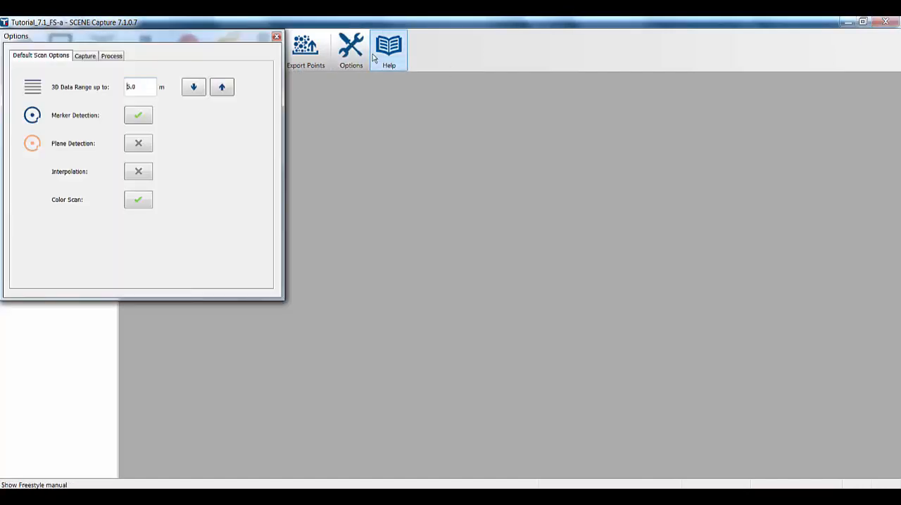
{"action": "left_click", "coordinate": [112, 56]}
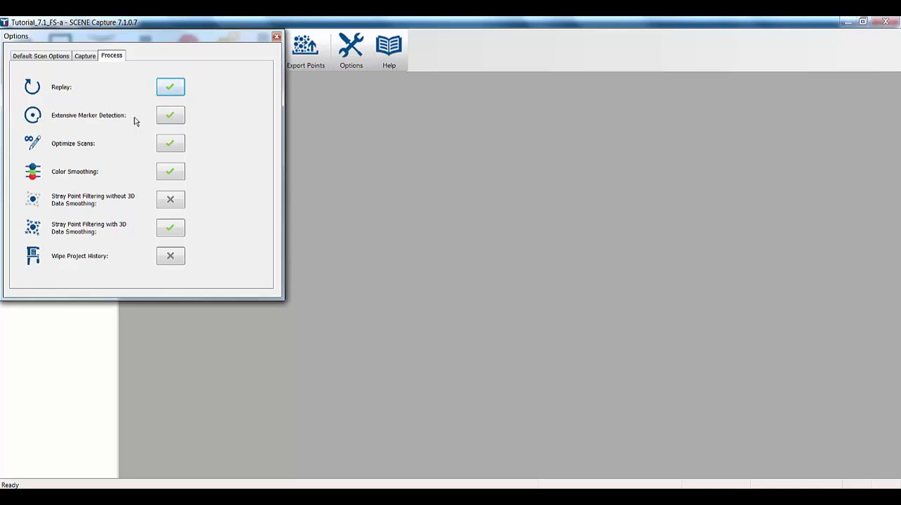
{"action": "left_click", "coordinate": [276, 38]}
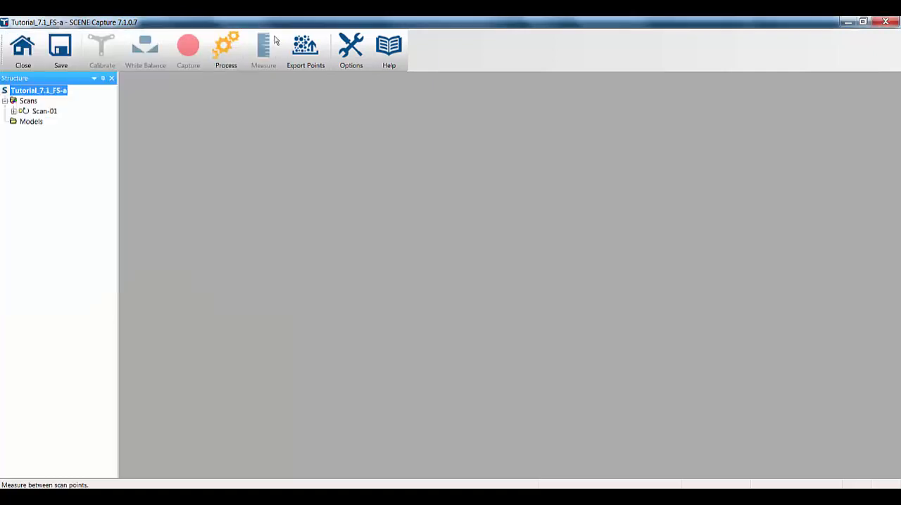
{"action": "left_click", "coordinate": [223, 50]}
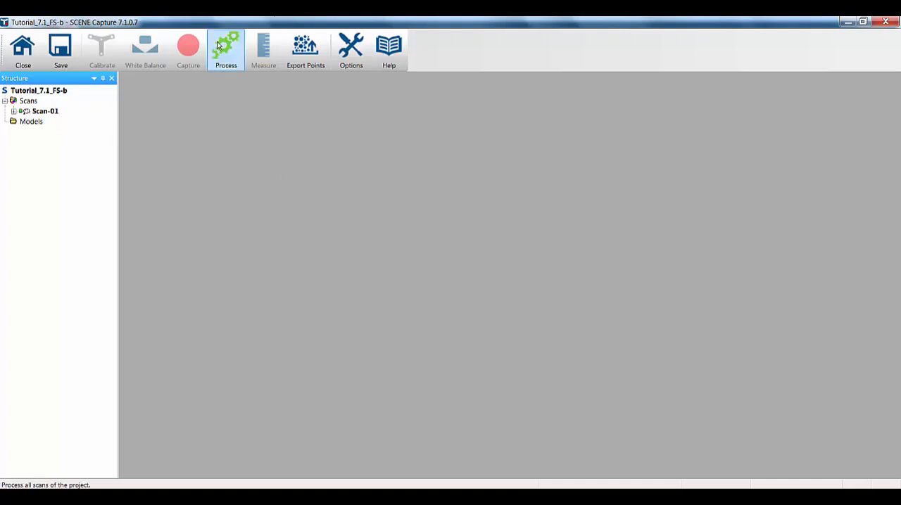
List the markers detected in Scan-01 of Tutorial_7.1_FS-b and open the scan in a 3D view
{"action": "left_click", "coordinate": [13, 111]}
{"action": "left_click", "coordinate": [23, 121]}
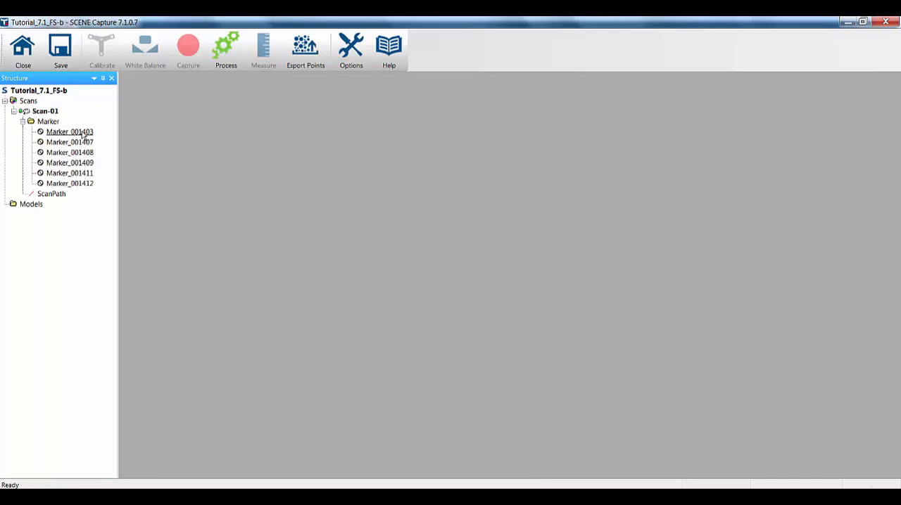
{"action": "double_click", "coordinate": [45, 111]}
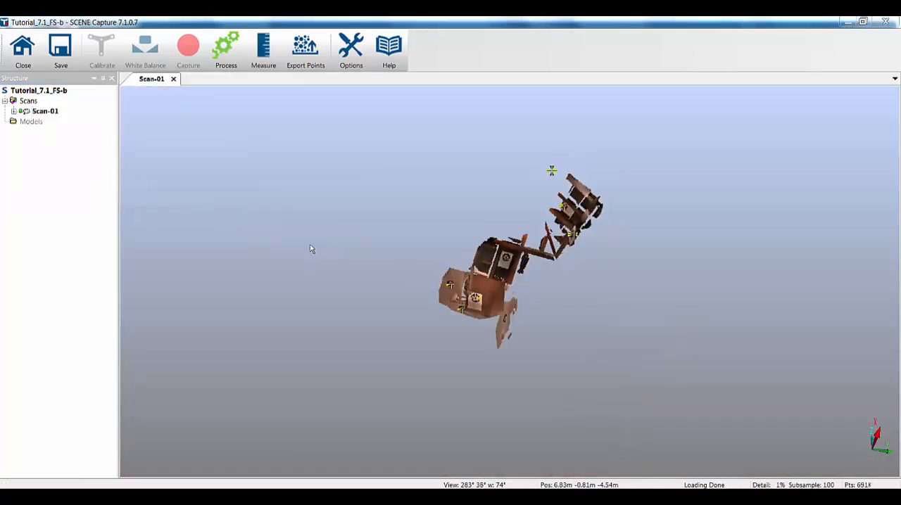
Examine the Scan-01 point cloud and its marker targets from several angles and distances
{"action": "left_click_drag", "start_coordinate": [399, 250], "coordinate": [521, 317]}
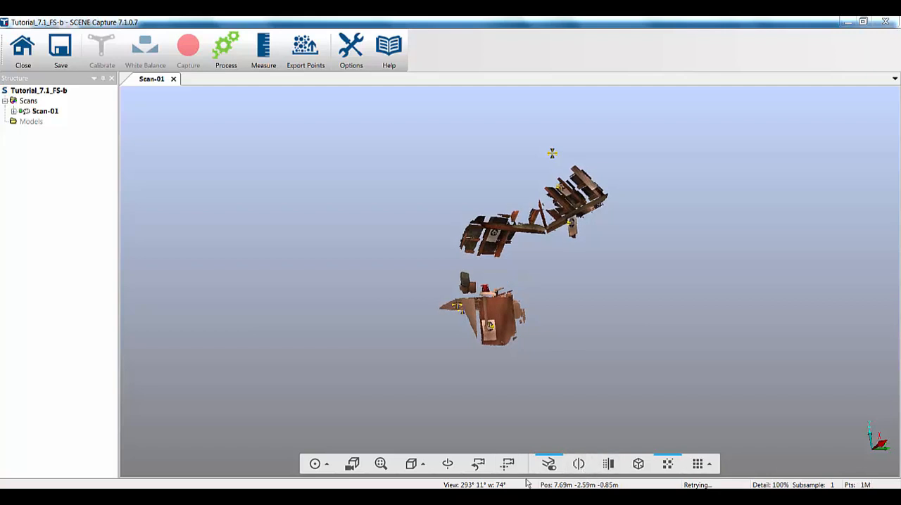
{"action": "left_click", "coordinate": [446, 464]}
{"action": "left_click_drag", "start_coordinate": [490, 300], "coordinate": [334, 173]}
{"action": "left_click_drag", "start_coordinate": [395, 211], "coordinate": [246, 217]}
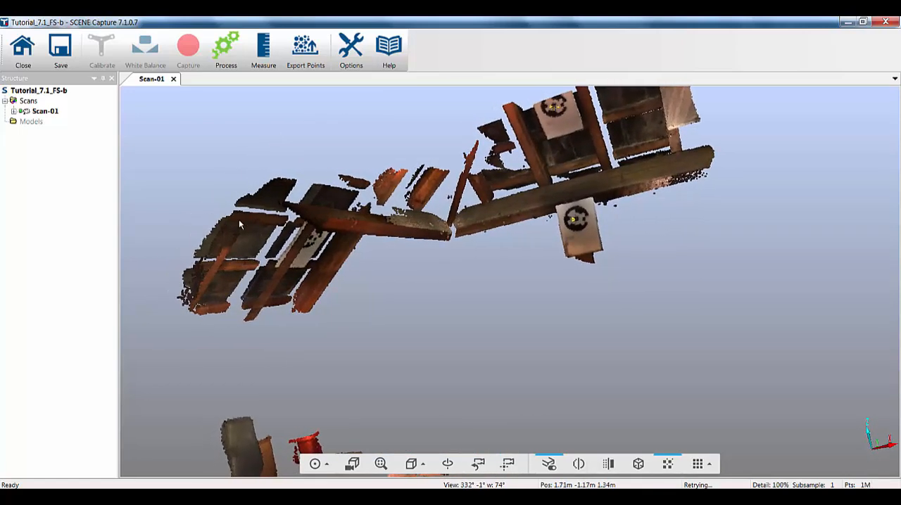
{"action": "left_click_drag", "start_coordinate": [227, 257], "coordinate": [525, 147]}
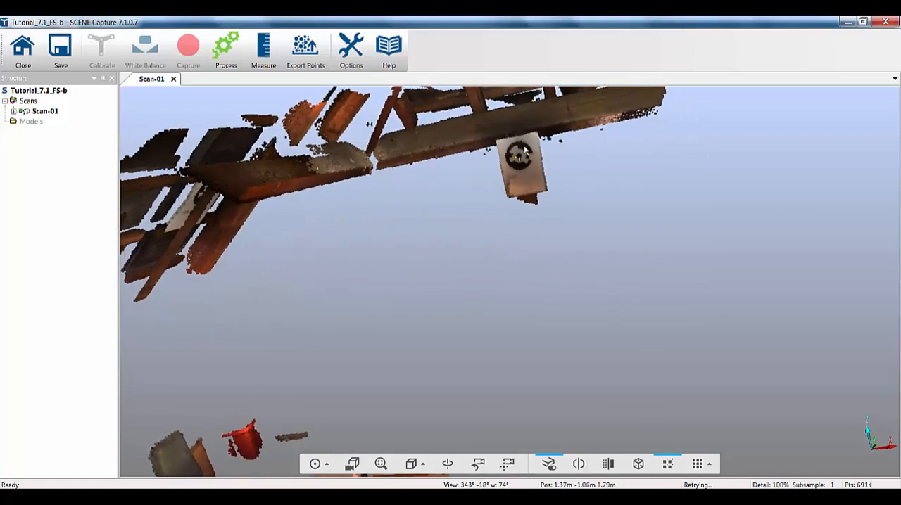
{"action": "scroll", "coordinate": [525, 146], "scroll_direction": "down", "scroll_amount": 4}
{"action": "scroll", "coordinate": [499, 97], "scroll_direction": "up", "scroll_amount": 3}
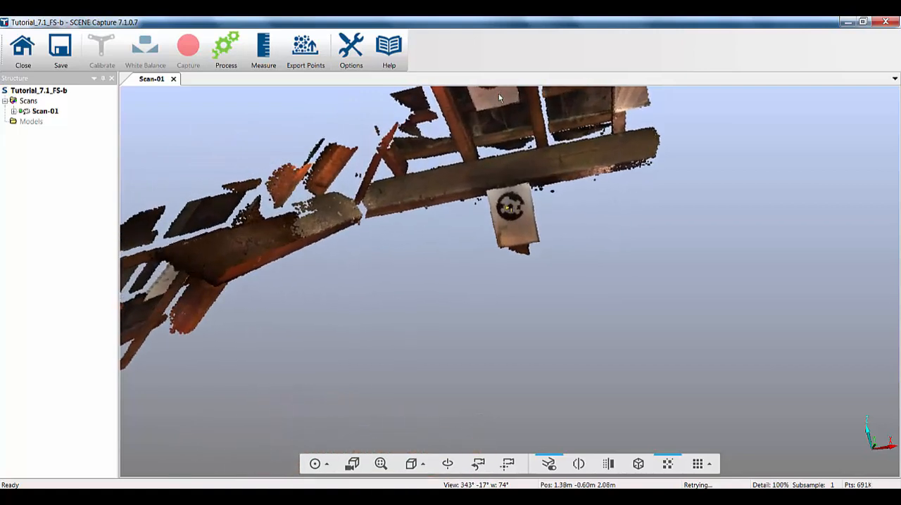
{"action": "scroll", "coordinate": [501, 119], "scroll_direction": "down", "scroll_amount": 2}
{"action": "scroll", "coordinate": [488, 153], "scroll_direction": "down", "scroll_amount": 3}
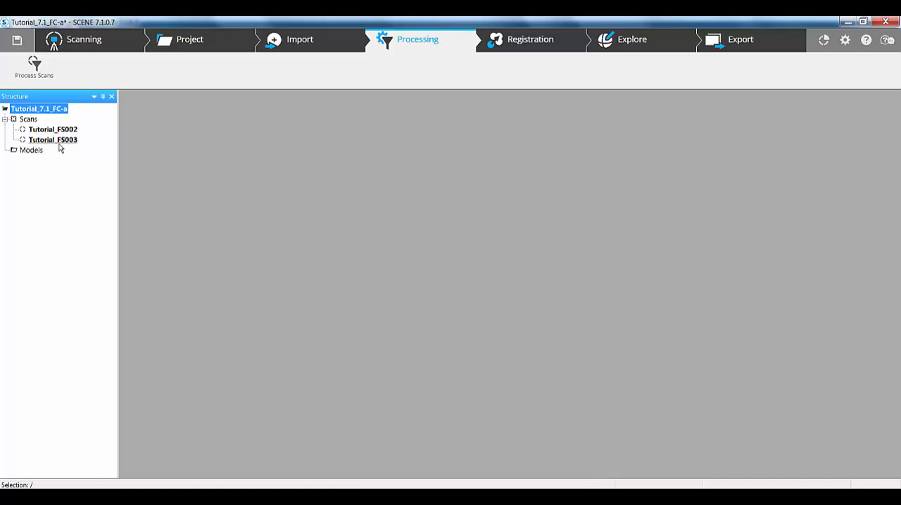
In SCENE, process all scans of the Tutorial_7.1_FC-a project with Find Markers enabled
{"action": "left_click", "coordinate": [35, 65]}
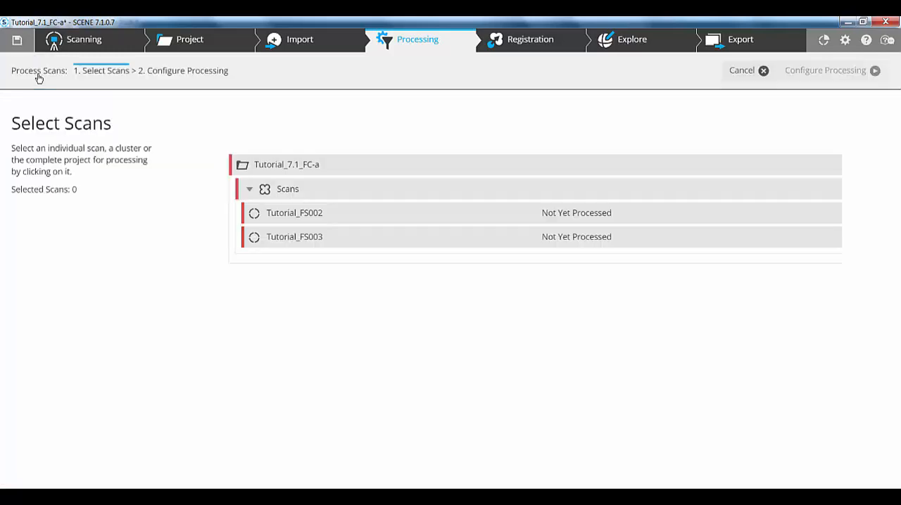
{"action": "left_click", "coordinate": [339, 165]}
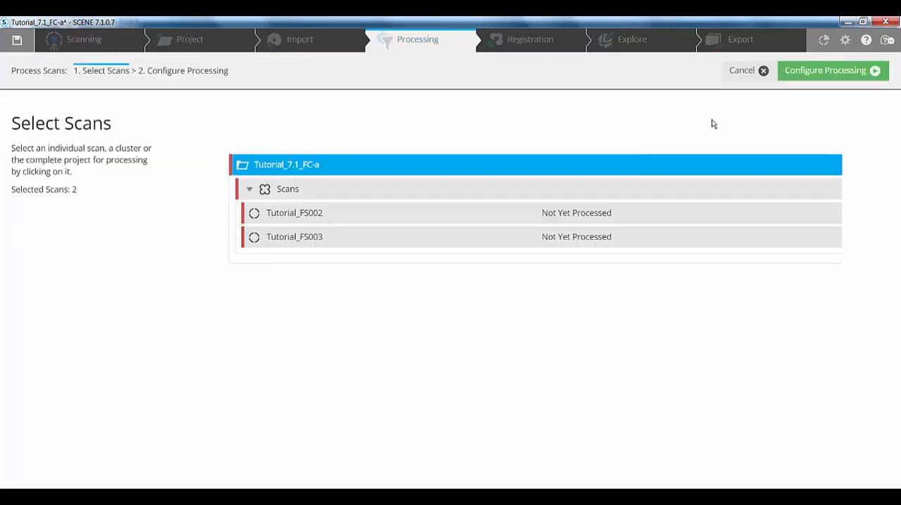
{"action": "left_click", "coordinate": [858, 70]}
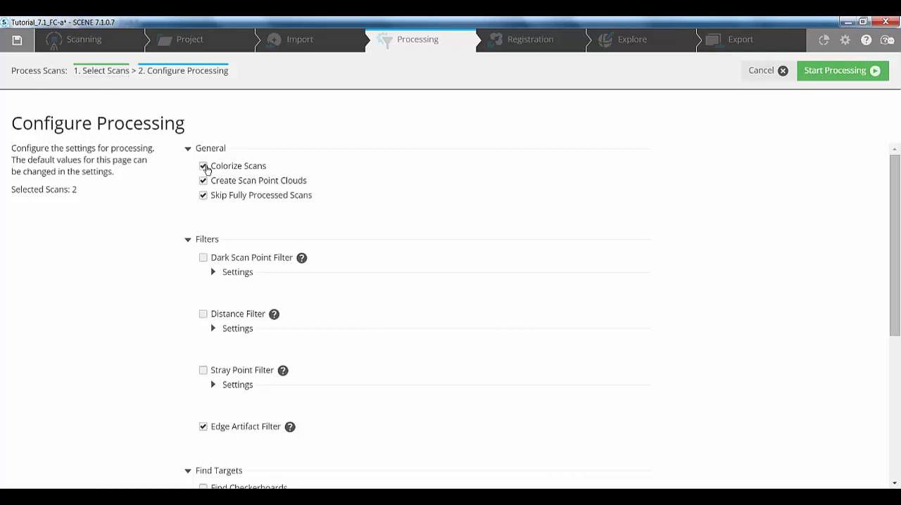
{"action": "scroll", "coordinate": [294, 256], "scroll_direction": "down", "scroll_amount": 3}
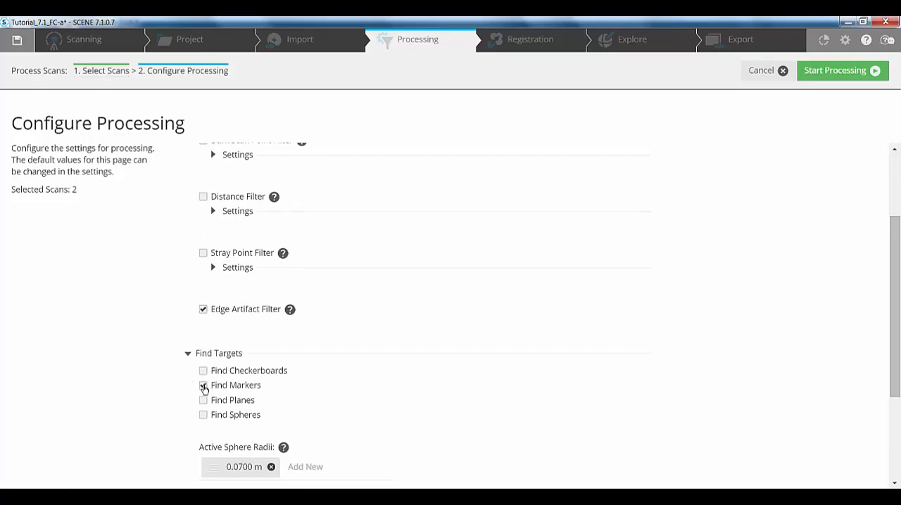
{"action": "left_click", "coordinate": [203, 387]}
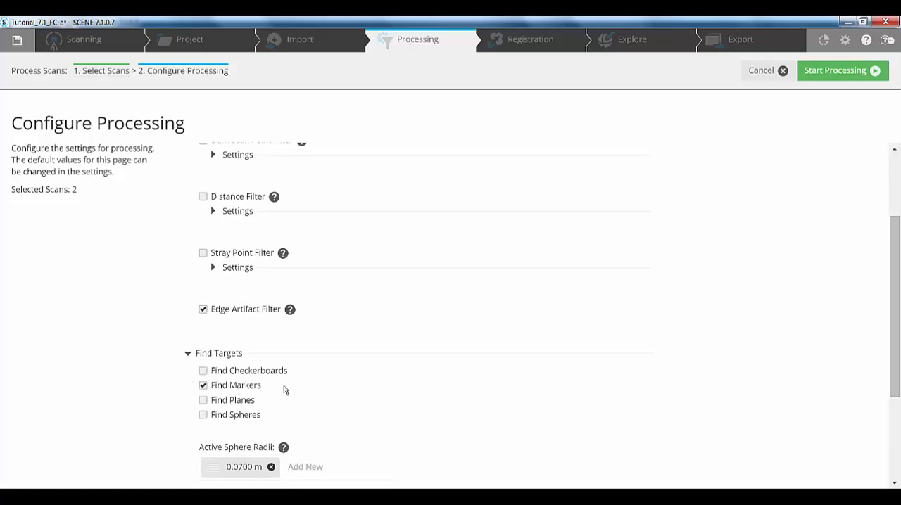
{"action": "left_click", "coordinate": [844, 73]}
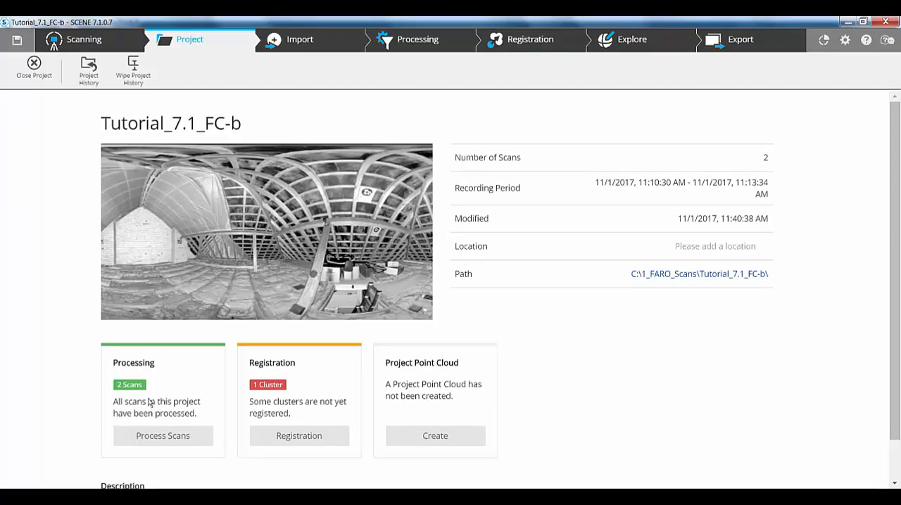
Show the Tutorial_7.1_FC-b project for exploration in 3D and view the scanned building from different sides
{"action": "left_click", "coordinate": [629, 41]}
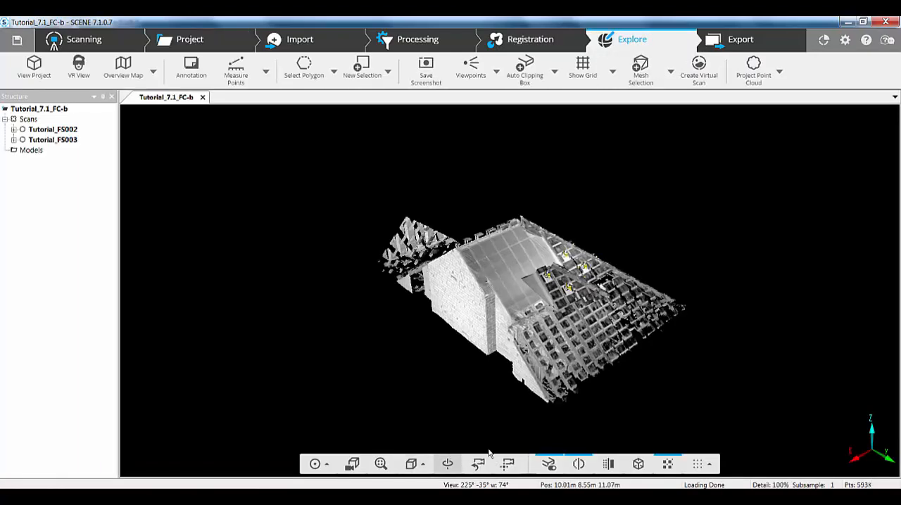
{"action": "left_click_drag", "start_coordinate": [503, 324], "coordinate": [644, 299]}
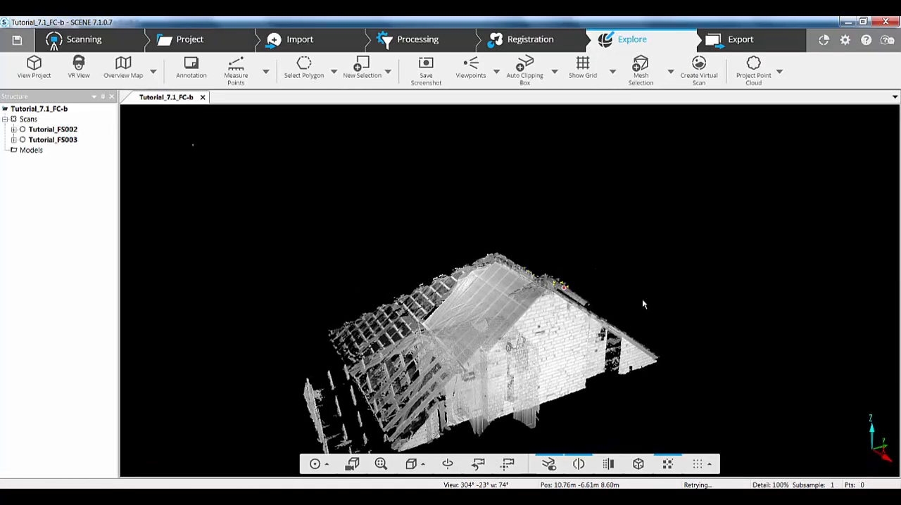
{"action": "left_click_drag", "start_coordinate": [568, 429], "coordinate": [379, 308]}
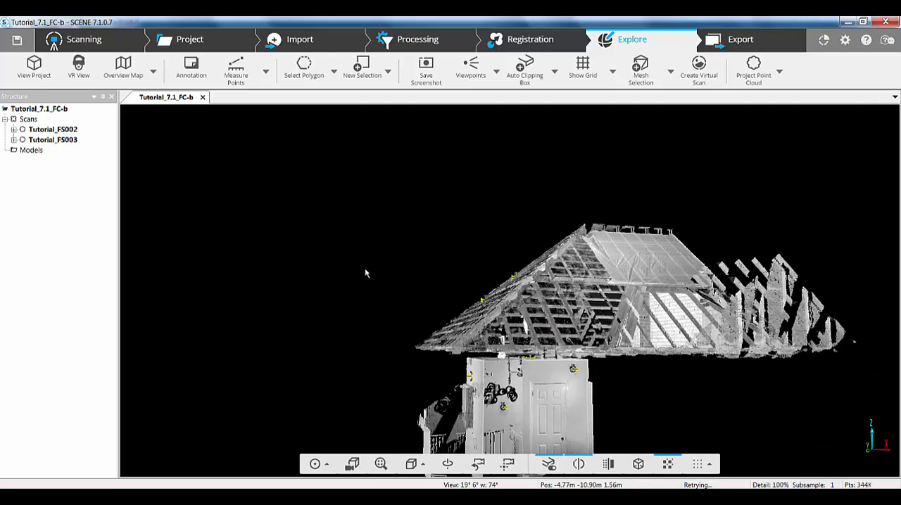
Review the automatically detected markers of the Tutorial_FS002 scan and collapse its entry again
{"action": "left_click", "coordinate": [14, 130]}
{"action": "left_click", "coordinate": [23, 140]}
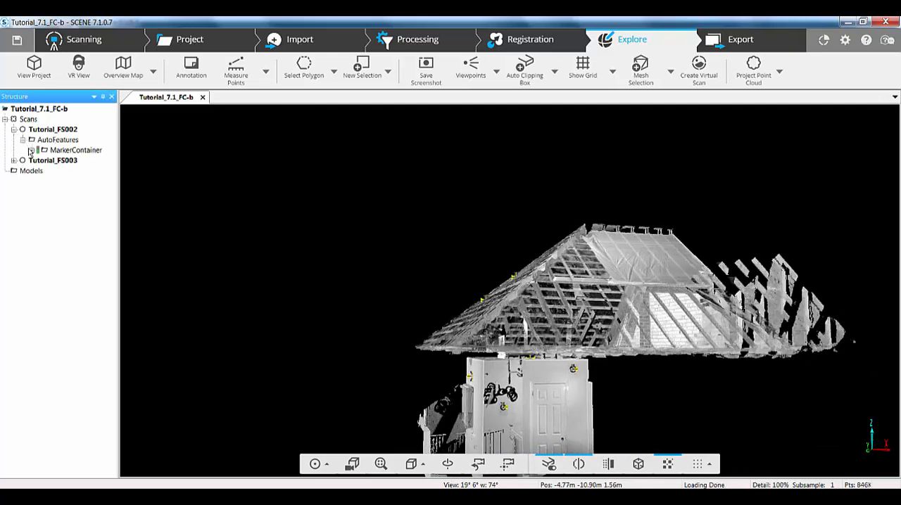
{"action": "left_click", "coordinate": [30, 150]}
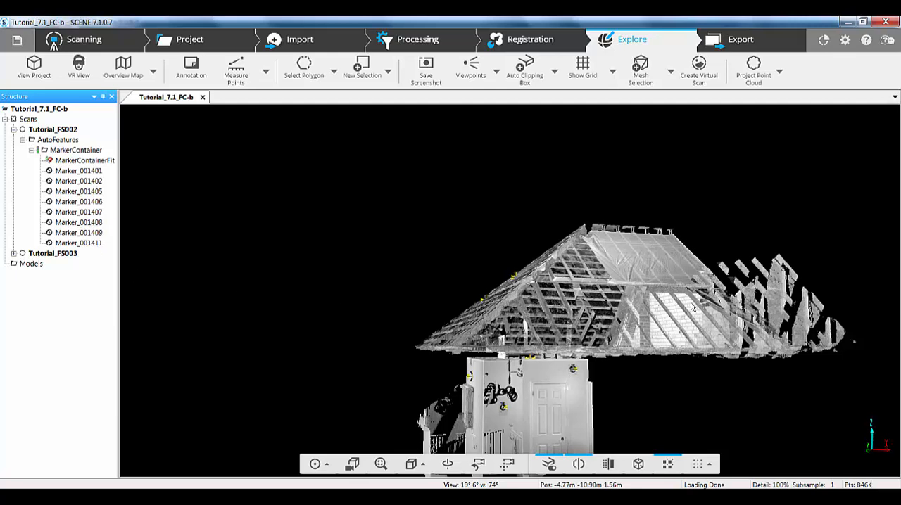
{"action": "left_click", "coordinate": [13, 130]}
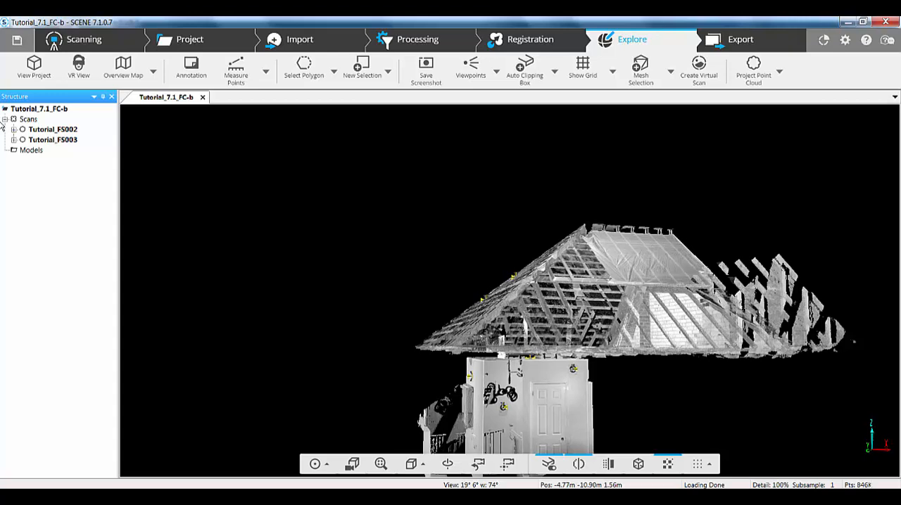
Import the project file Tutorial_7.1_FS-b.lsproj into the open Tutorial_7.1_FC-b project
{"action": "left_click", "coordinate": [297, 40]}
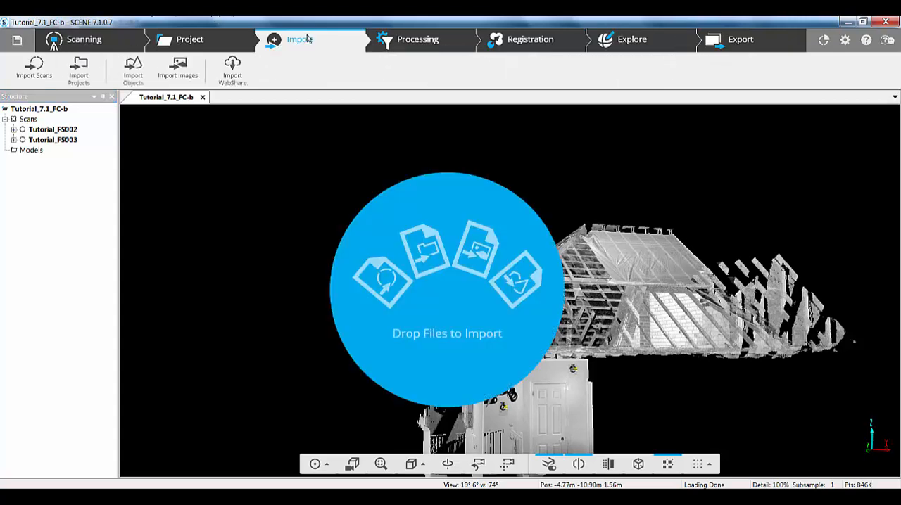
{"action": "left_click", "coordinate": [79, 71]}
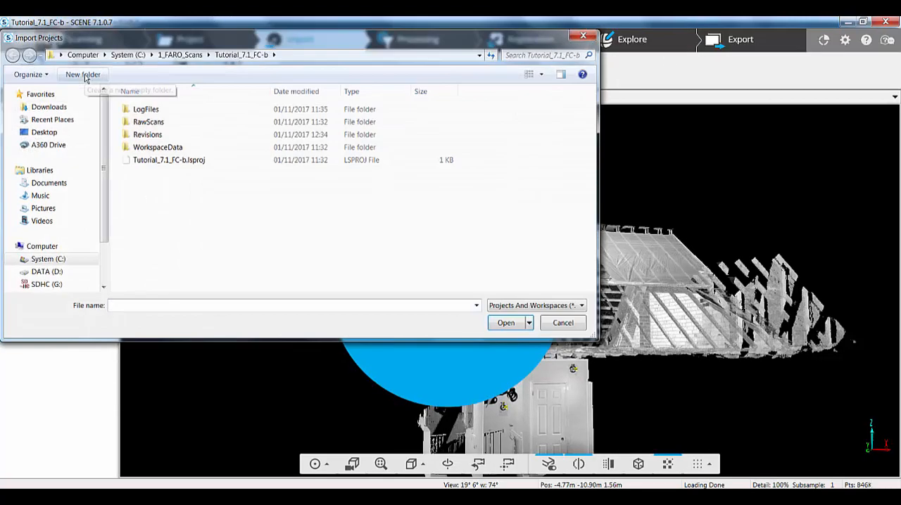
{"action": "left_click", "coordinate": [150, 160]}
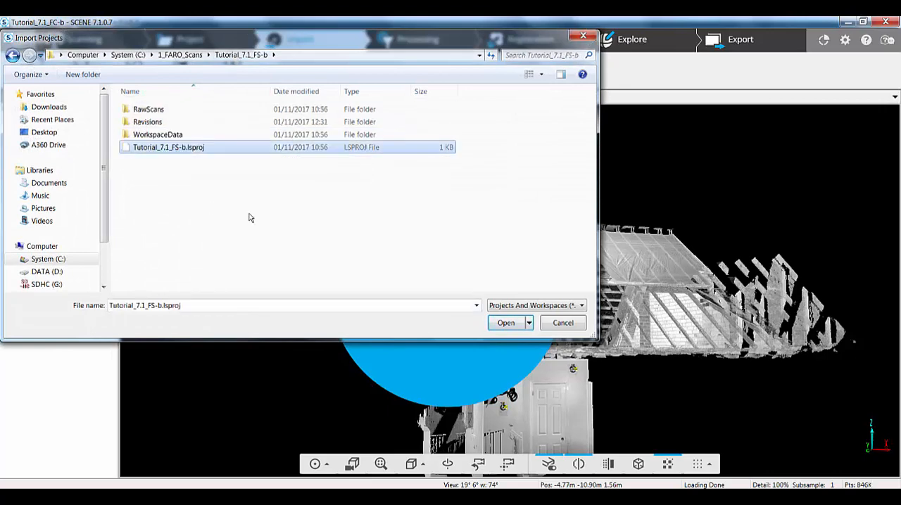
{"action": "left_click", "coordinate": [504, 323]}
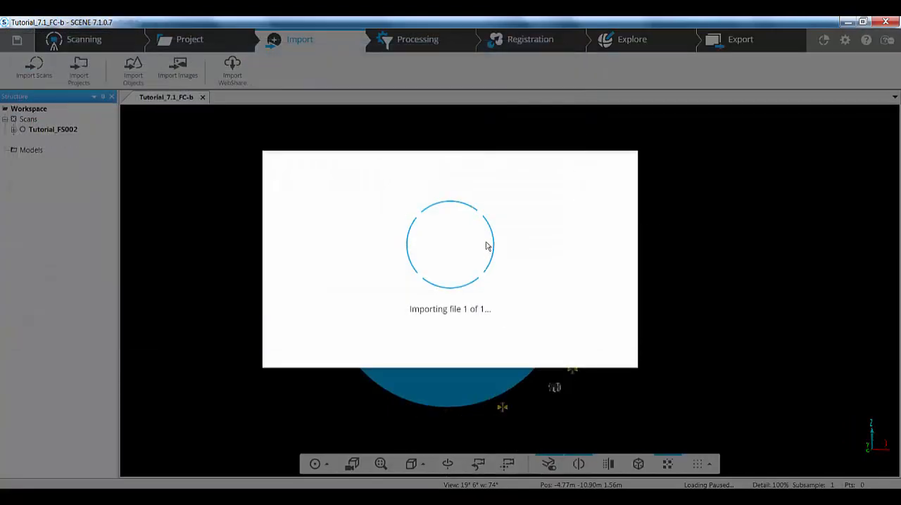
{"action": "left_click", "coordinate": [581, 296]}
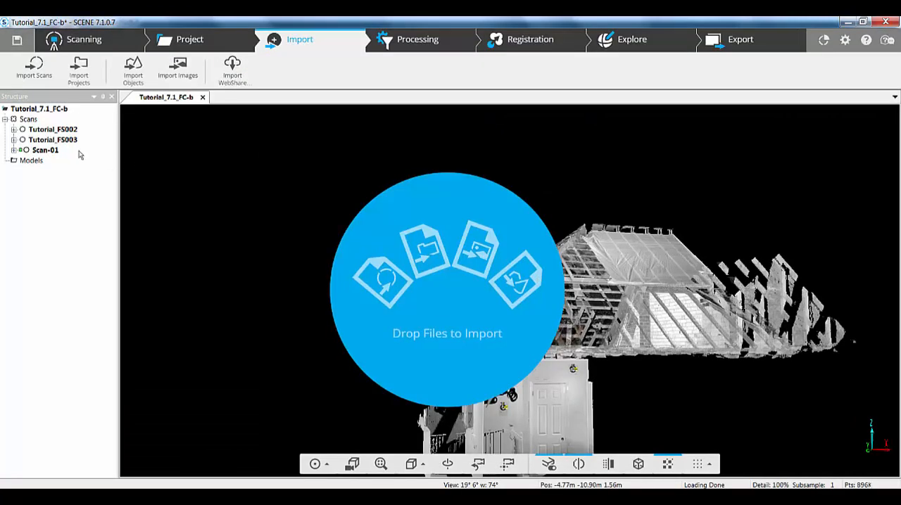
Examine the combined point clouds in 3D and the detected markers of Tutorial_FS003 and Scan-01
{"action": "left_click", "coordinate": [627, 43]}
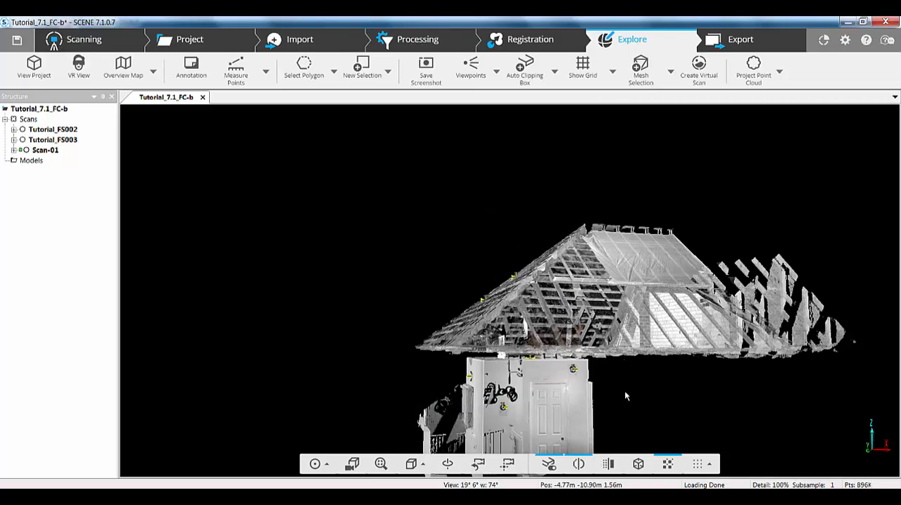
{"action": "left_click_drag", "start_coordinate": [546, 383], "coordinate": [358, 260]}
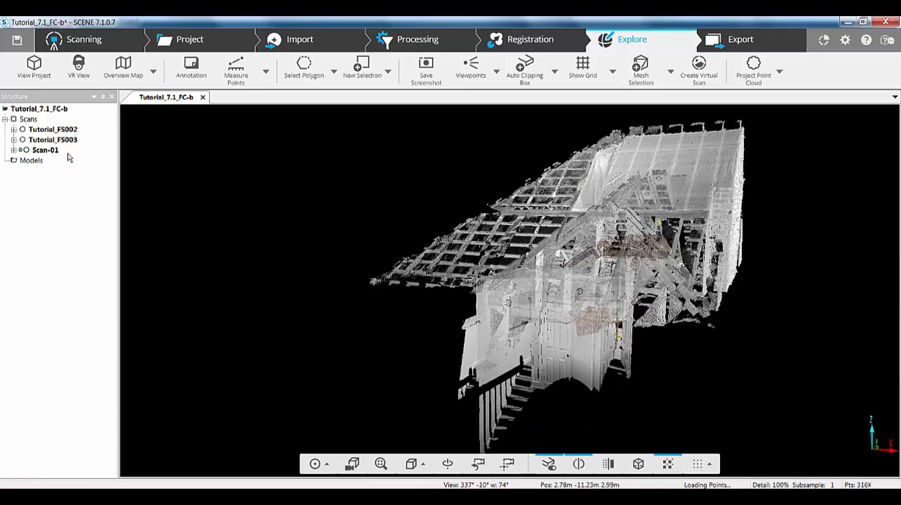
{"action": "left_click", "coordinate": [13, 140]}
{"action": "left_click", "coordinate": [22, 149]}
{"action": "left_click", "coordinate": [32, 161]}
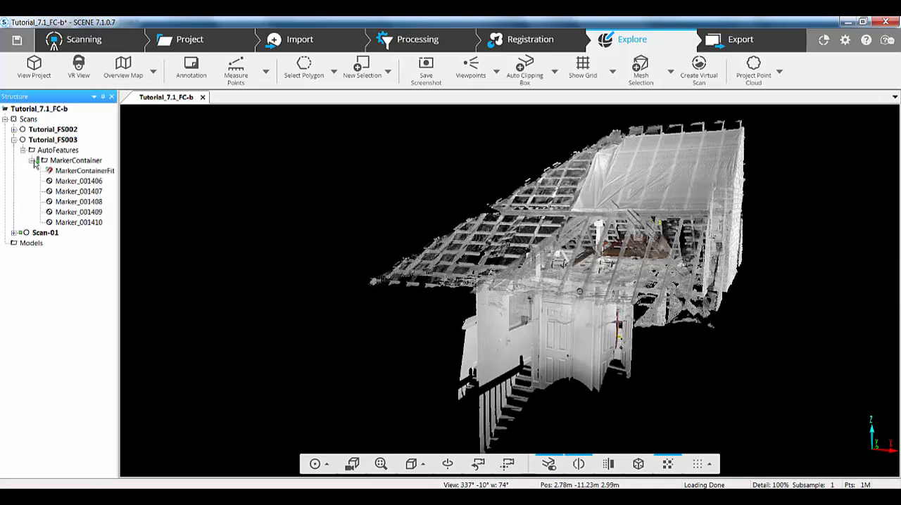
{"action": "left_click", "coordinate": [31, 160]}
{"action": "left_click", "coordinate": [14, 171]}
{"action": "left_click", "coordinate": [23, 181]}
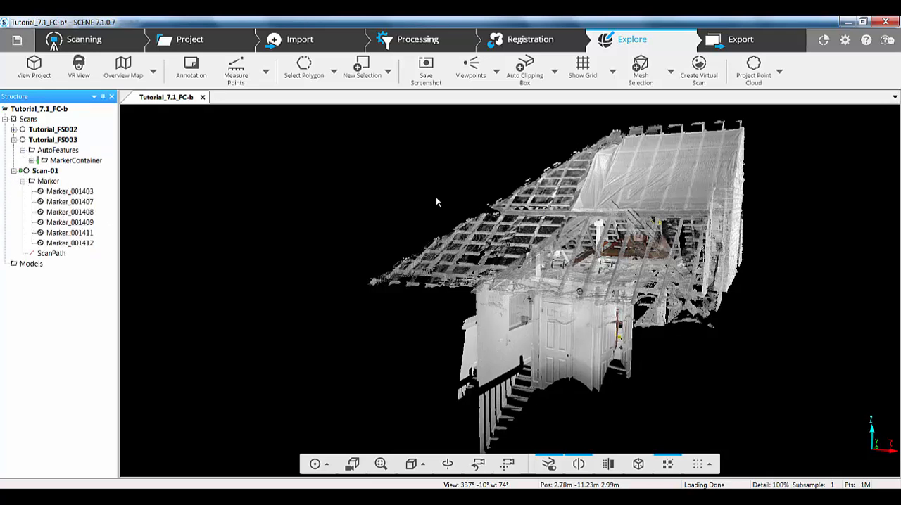
Run an automatic registration of the Scans cluster with the Target Based method, keeping the default settings
{"action": "left_click", "coordinate": [523, 40]}
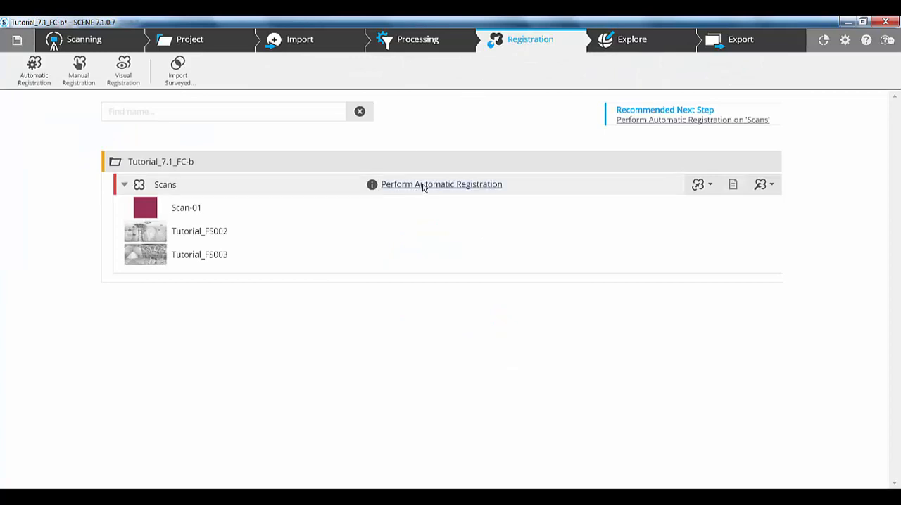
{"action": "mouse_move", "coordinate": [423, 187]}
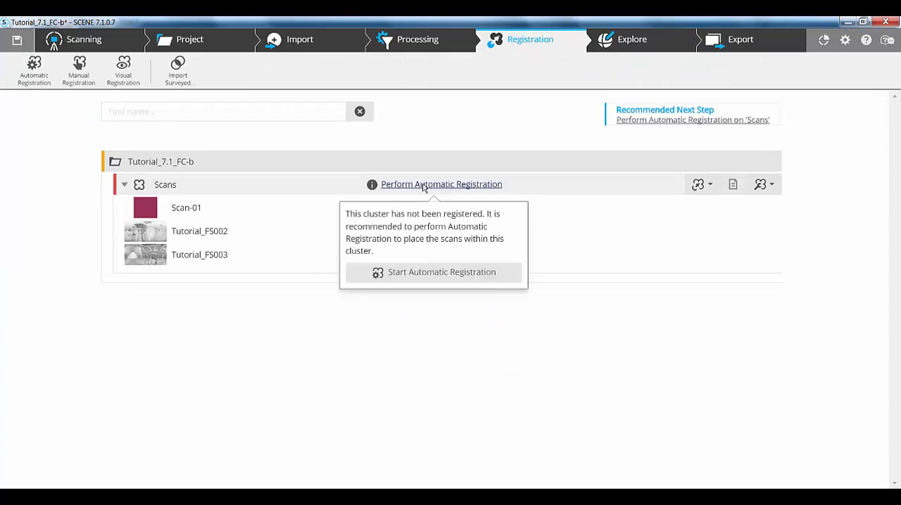
{"action": "left_click", "coordinate": [413, 272]}
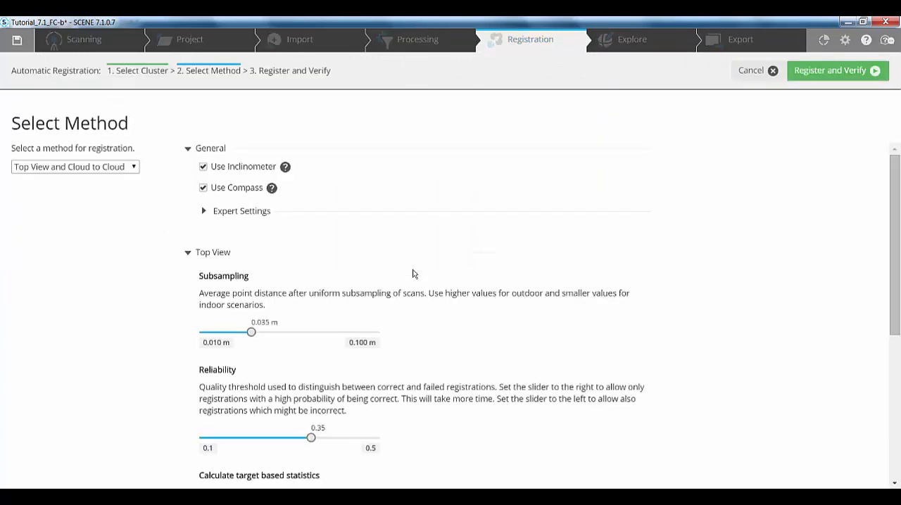
{"action": "left_click", "coordinate": [134, 167]}
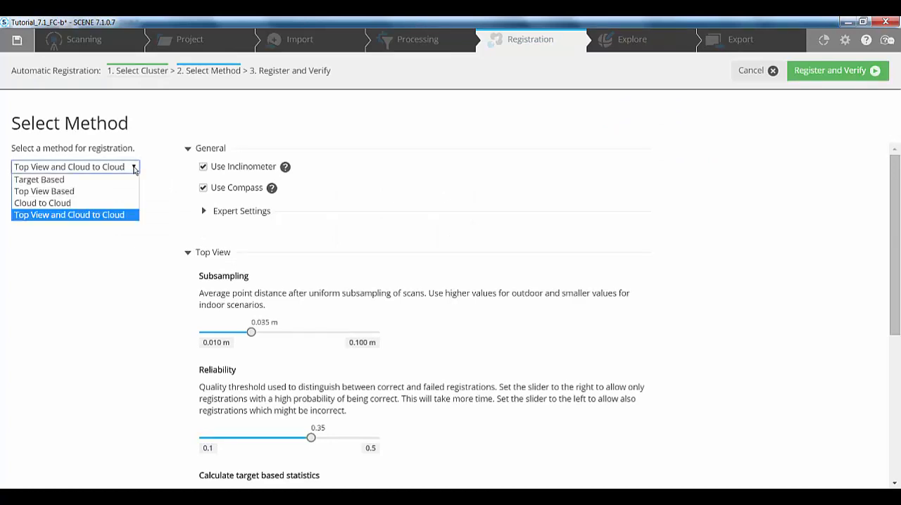
{"action": "left_click", "coordinate": [50, 182]}
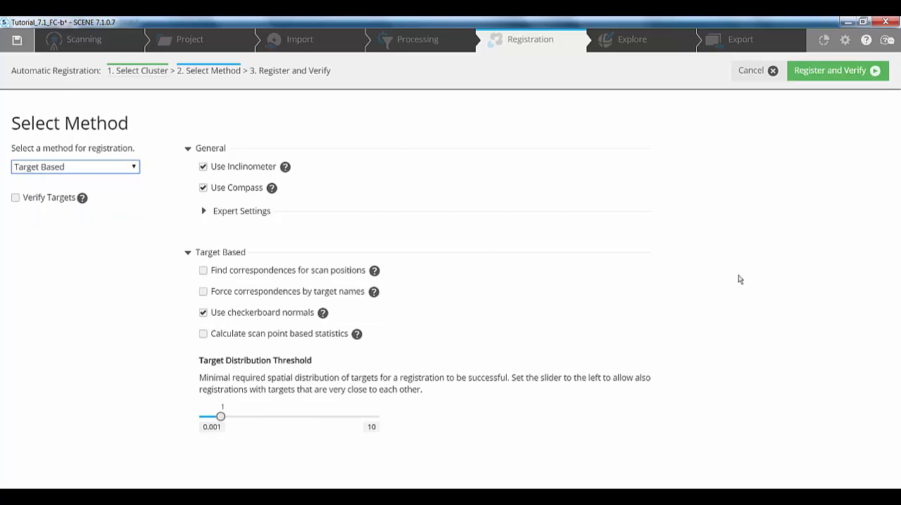
{"action": "left_click", "coordinate": [848, 71]}
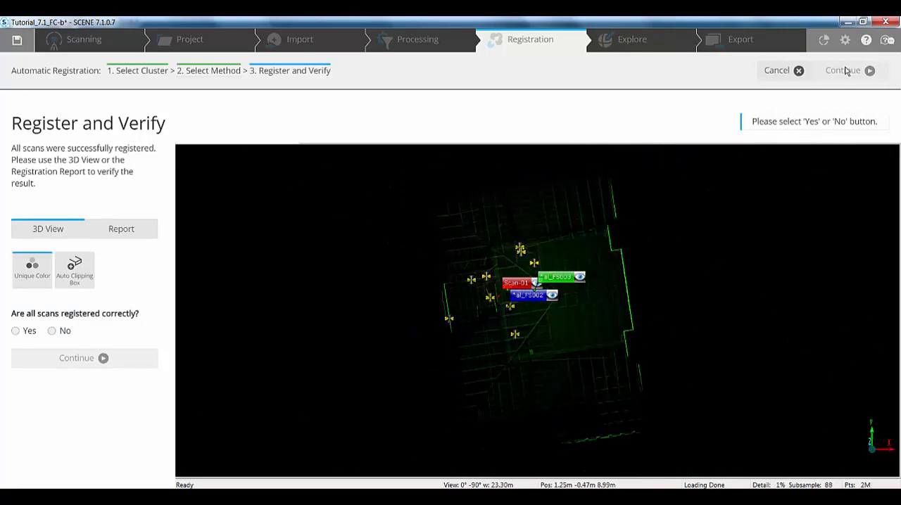
Examine the registration result in the 3D view and the report's detailed marker errors for Scan-01 and Tutorial_FS003
{"action": "scroll", "coordinate": [548, 337], "scroll_direction": "up", "scroll_amount": 3}
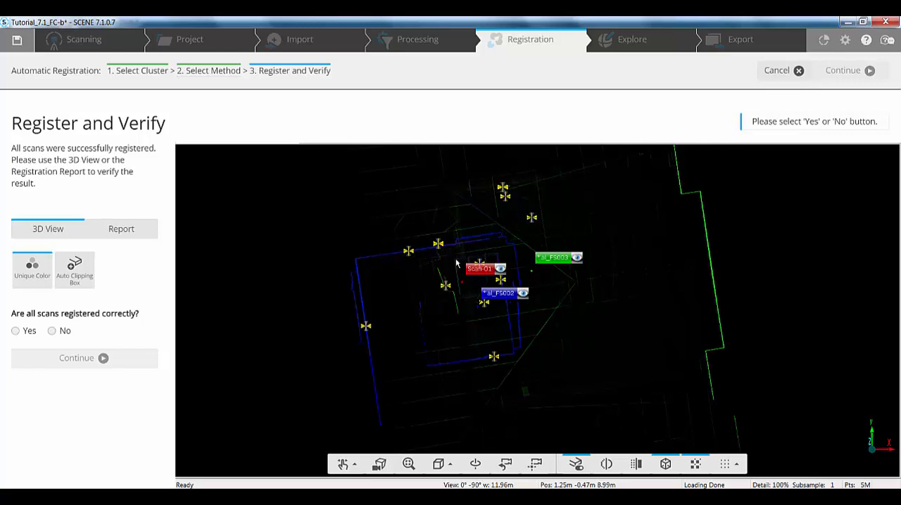
{"action": "left_click", "coordinate": [131, 232]}
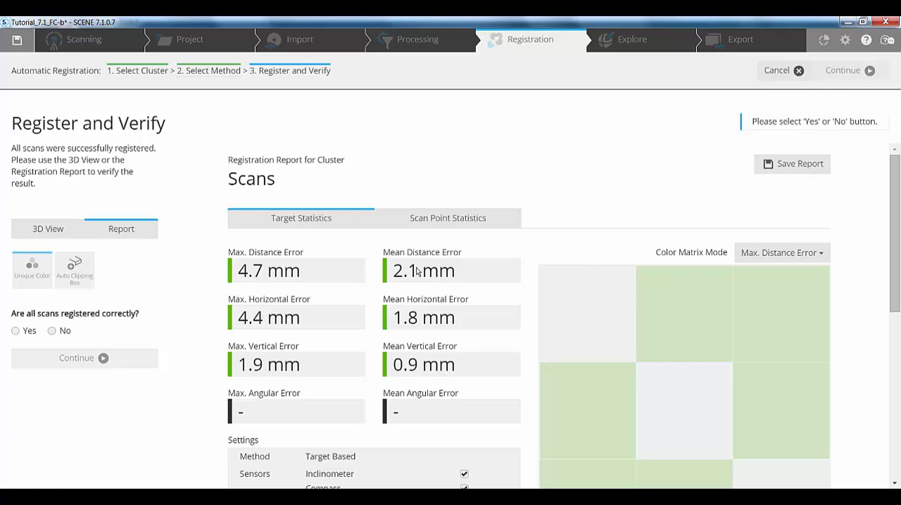
{"action": "scroll", "coordinate": [417, 272], "scroll_direction": "down", "scroll_amount": 5}
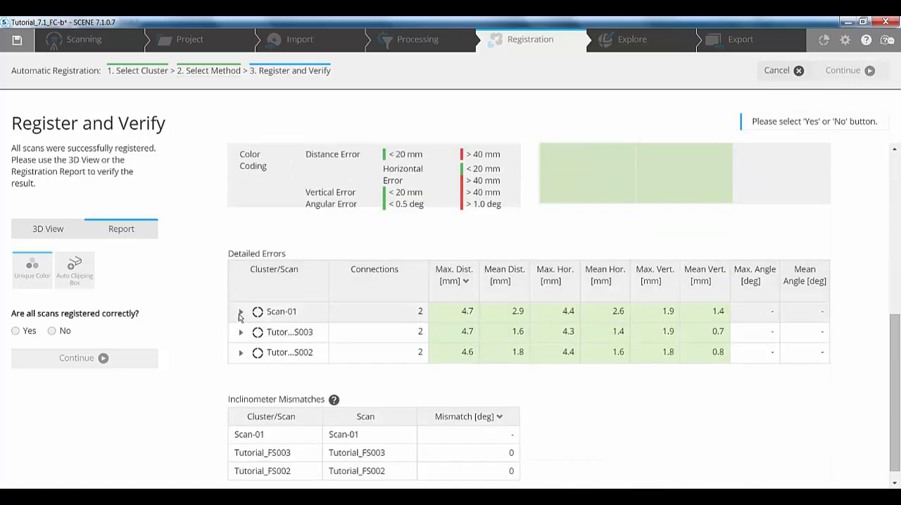
{"action": "left_click", "coordinate": [240, 312]}
{"action": "left_click", "coordinate": [341, 380]}
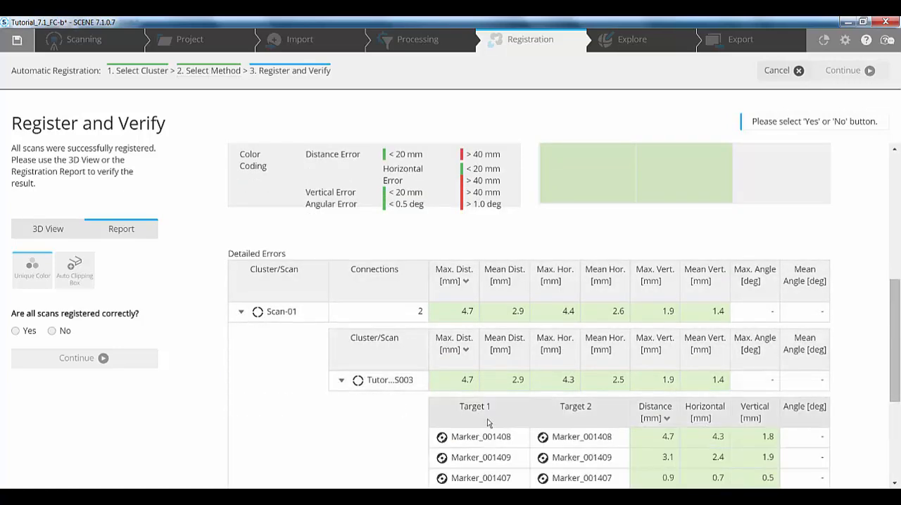
{"action": "scroll", "coordinate": [495, 424], "scroll_direction": "down", "scroll_amount": 2}
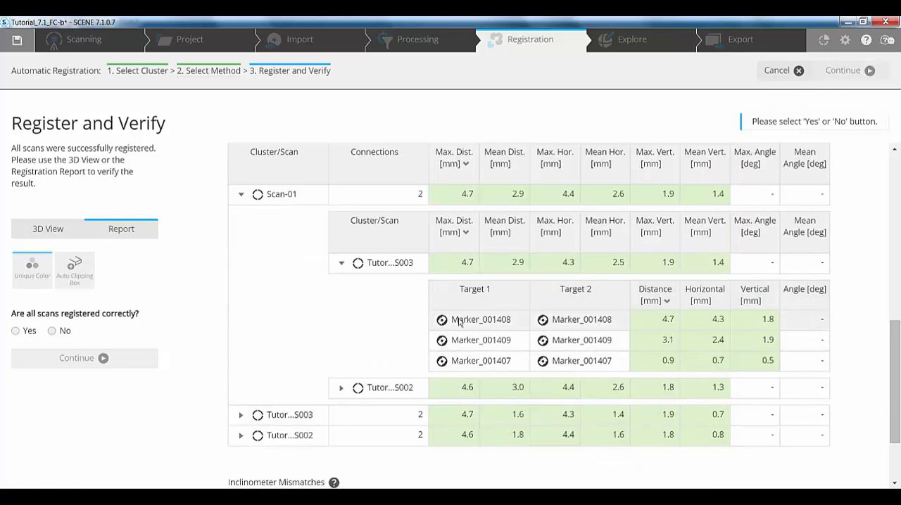
{"action": "left_click", "coordinate": [240, 415]}
{"action": "scroll", "coordinate": [363, 418], "scroll_direction": "down", "scroll_amount": 3}
{"action": "left_click", "coordinate": [341, 328]}
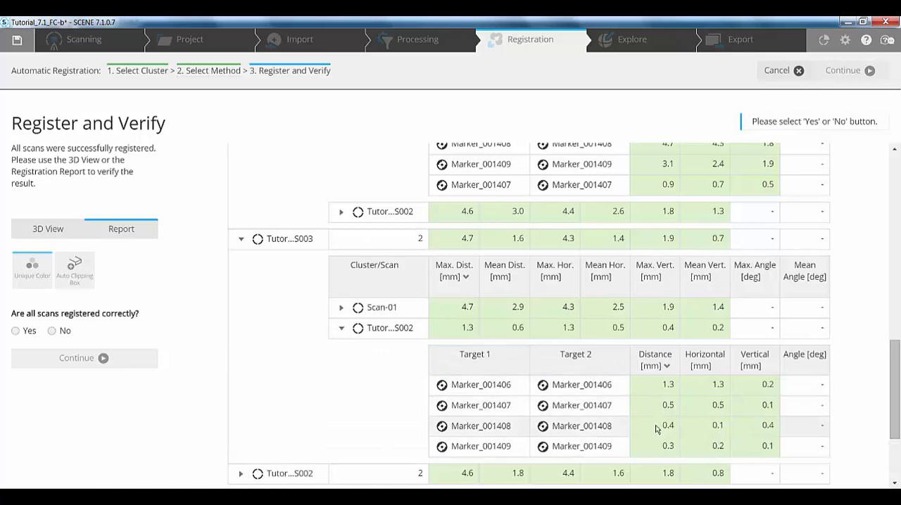
{"action": "scroll", "coordinate": [655, 388], "scroll_direction": "up", "scroll_amount": 10}
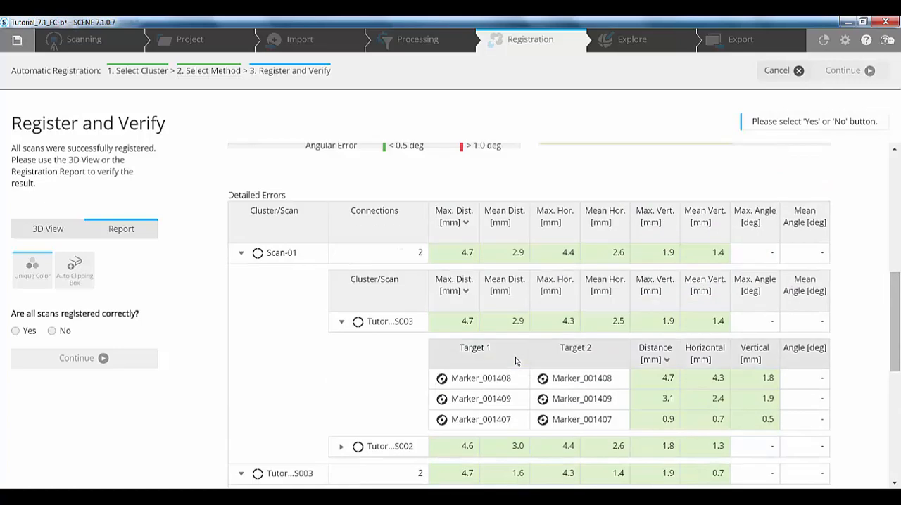
Accept all scans as registered correctly and explore the registered point cloud in 3D inside the attic
{"action": "left_click", "coordinate": [15, 330]}
{"action": "left_click", "coordinate": [58, 359]}
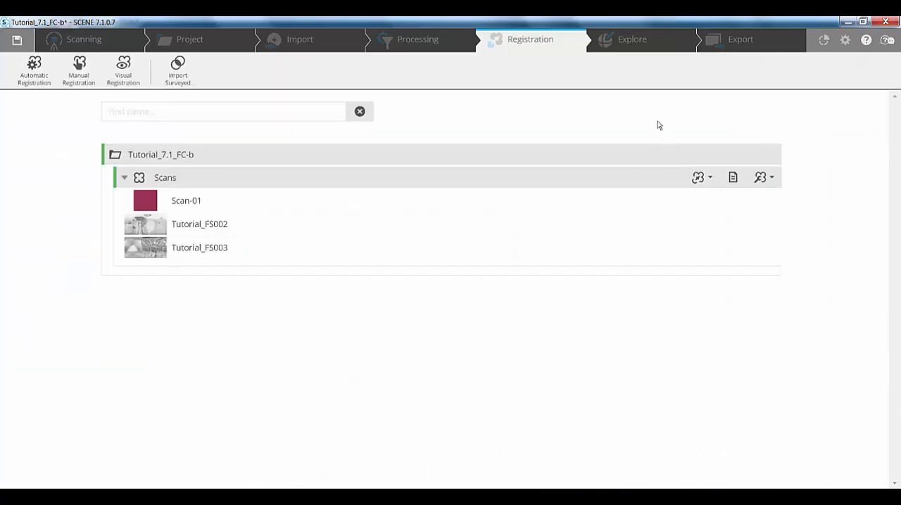
{"action": "left_click", "coordinate": [631, 41]}
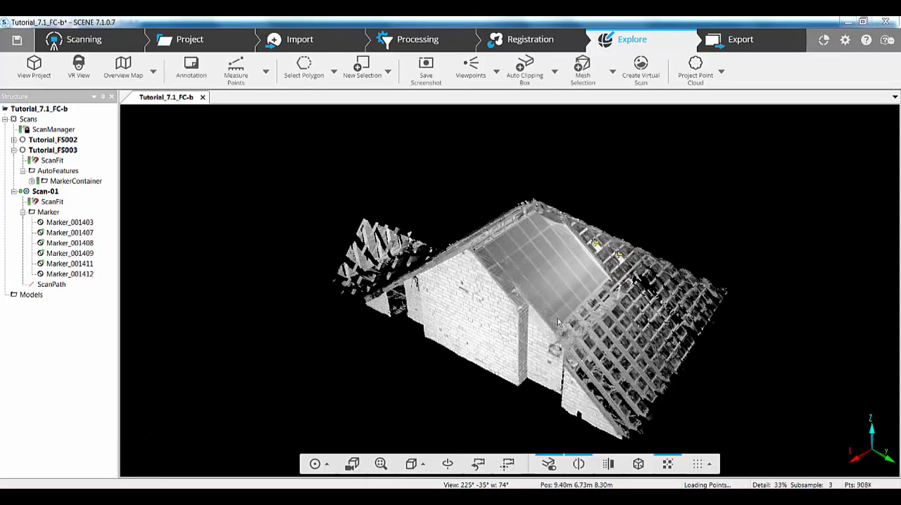
{"action": "double_click", "coordinate": [582, 304]}
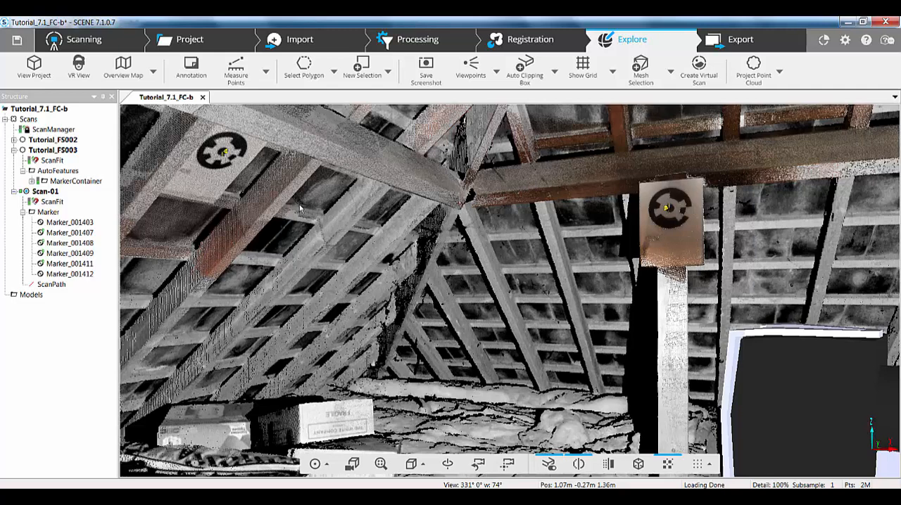
Select the points around the roof beam joint between the two markers with a four-sided polygon and dismiss the selection
{"action": "left_click", "coordinate": [304, 67]}
{"action": "left_click", "coordinate": [371, 126]}
{"action": "left_click", "coordinate": [562, 147]}
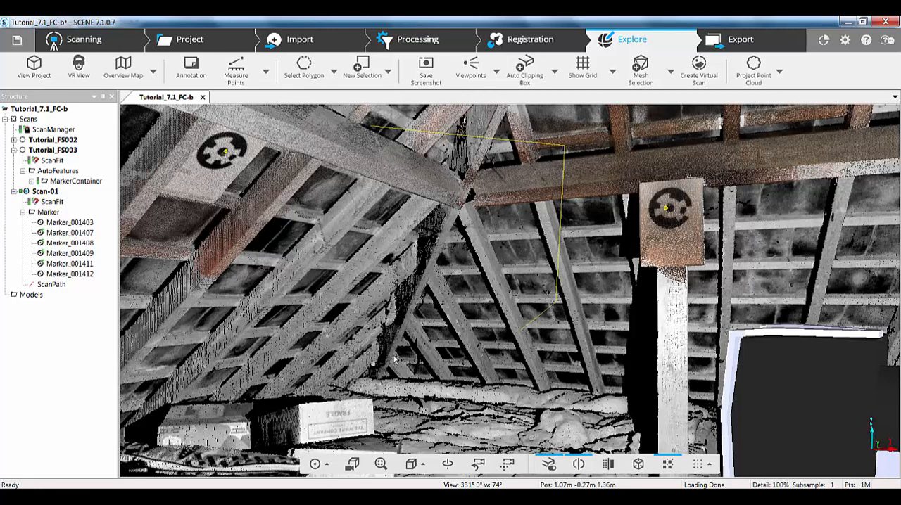
{"action": "double_click", "coordinate": [315, 328]}
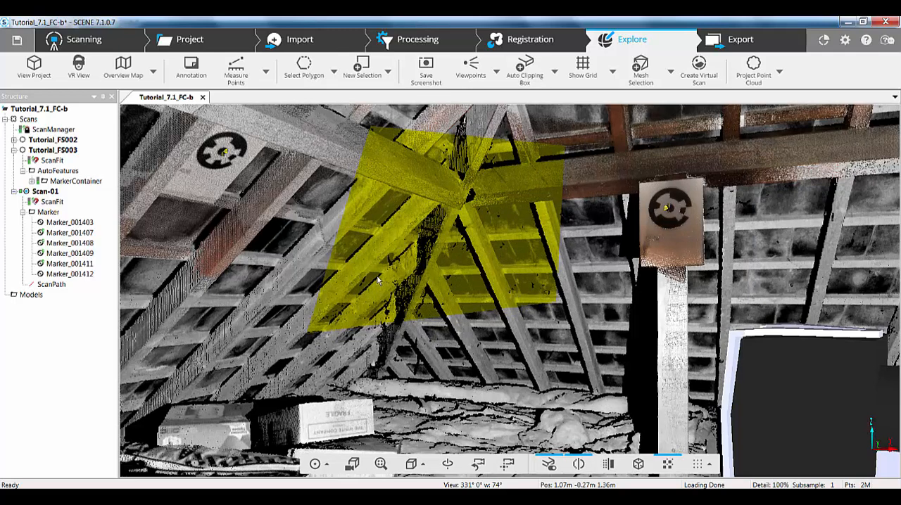
{"action": "right_click", "coordinate": [280, 208]}
{"action": "mouse_move", "coordinate": [295, 211]}
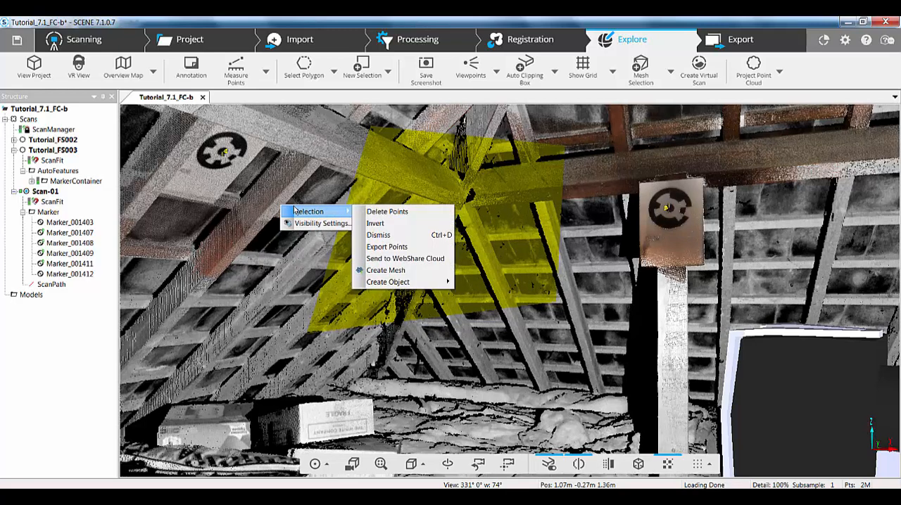
{"action": "left_click", "coordinate": [398, 238]}
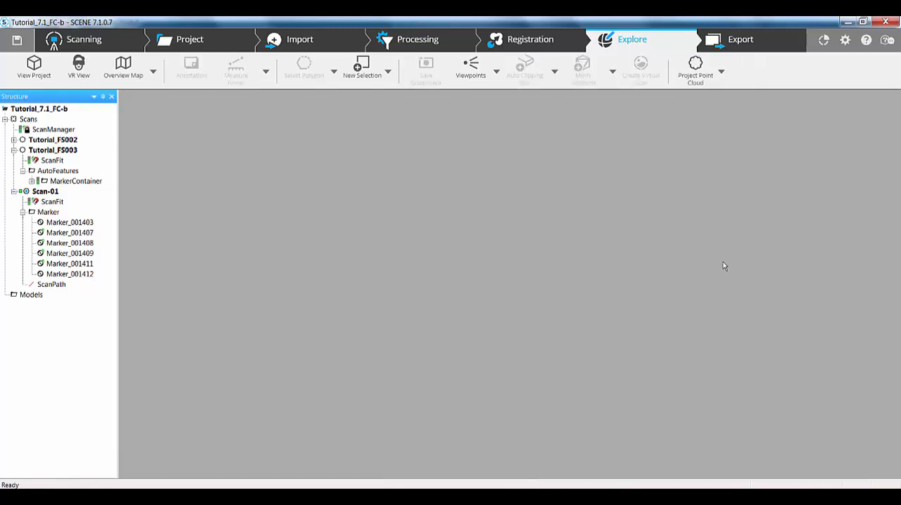
Review the filter and temporary folder settings for creating a project point cloud and close them without creating it
{"action": "left_click", "coordinate": [705, 81]}
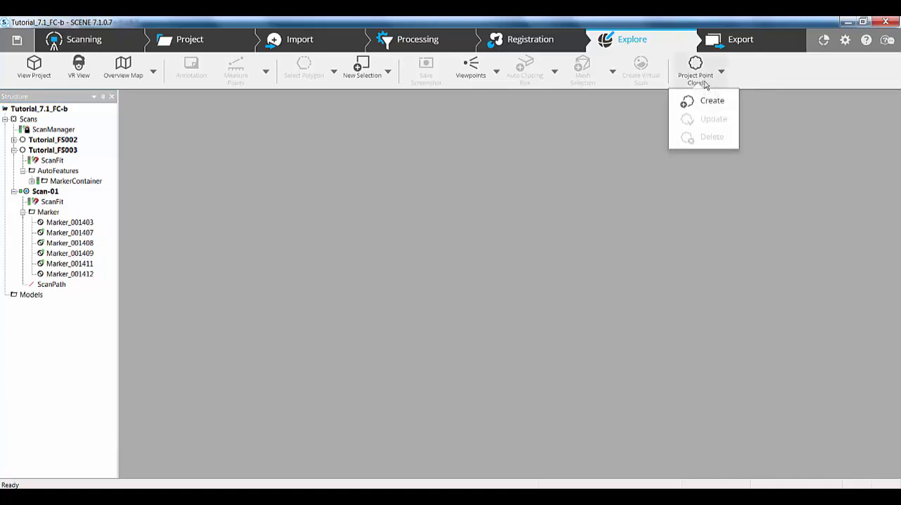
{"action": "left_click", "coordinate": [706, 100]}
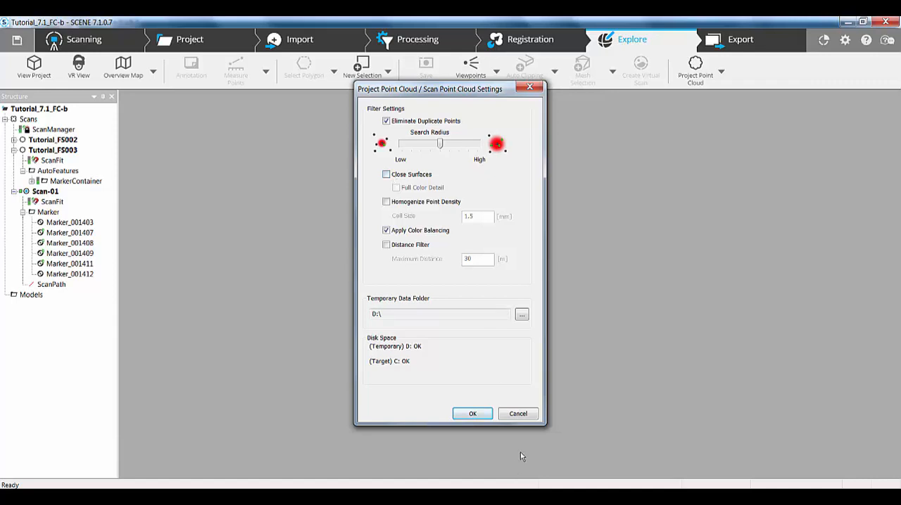
{"action": "left_click", "coordinate": [524, 415]}
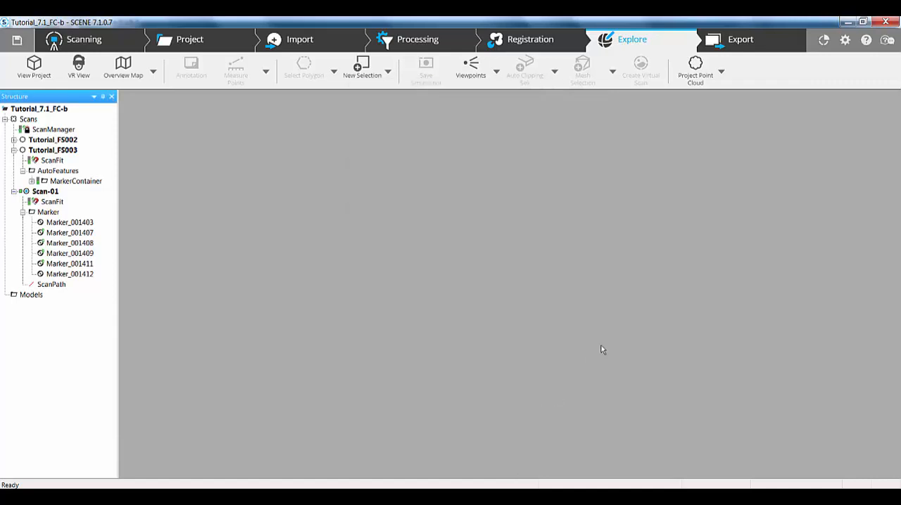
Open the online FARO Knowledge Base and look through the SCENE page's release news, featured video and article sections
{"action": "left_click", "coordinate": [888, 41]}
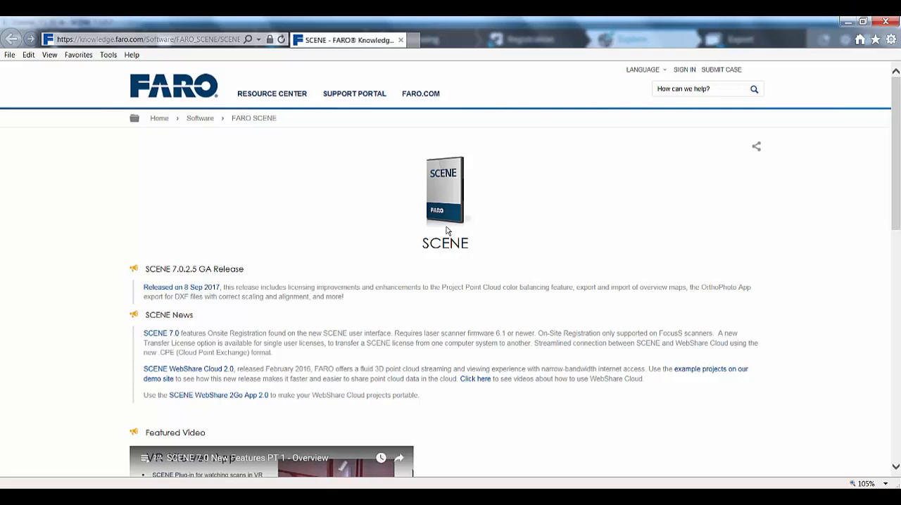
{"action": "scroll", "coordinate": [446, 230], "scroll_direction": "down", "scroll_amount": 3}
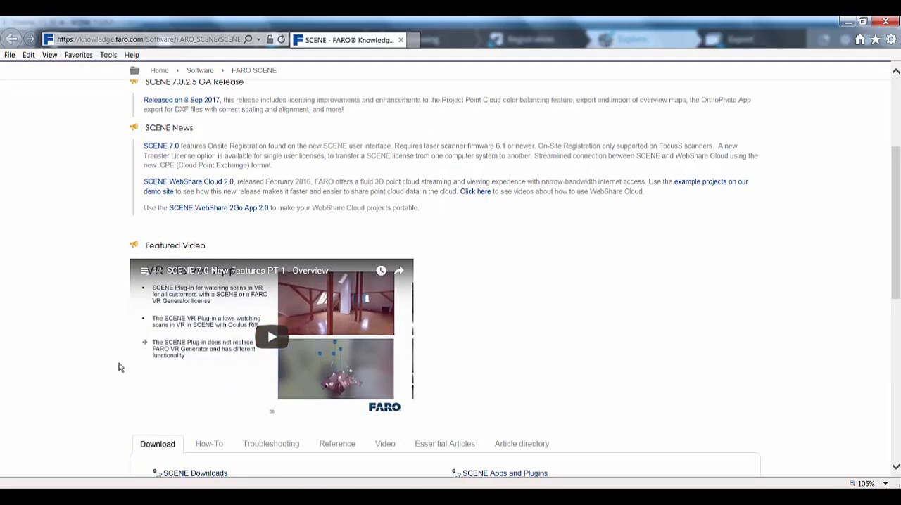
{"action": "scroll", "coordinate": [120, 368], "scroll_direction": "down", "scroll_amount": 2}
{"action": "scroll", "coordinate": [119, 367], "scroll_direction": "up", "scroll_amount": 3}
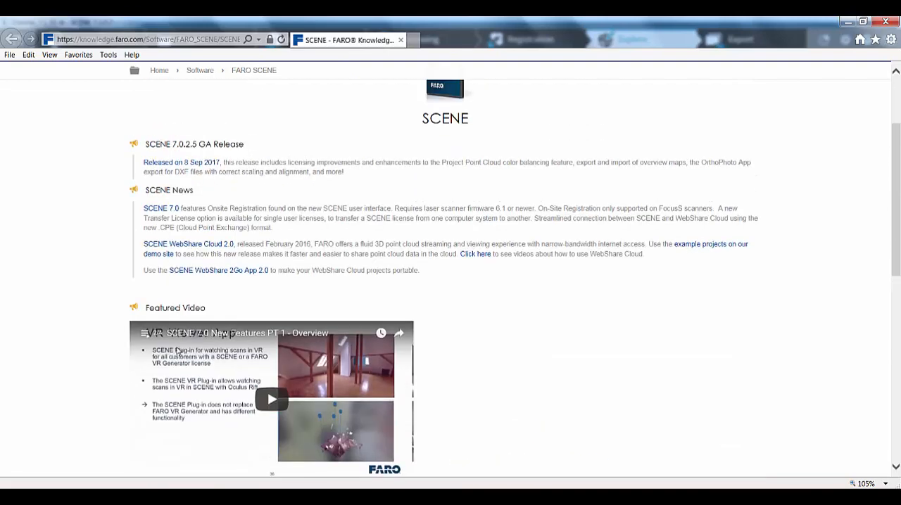